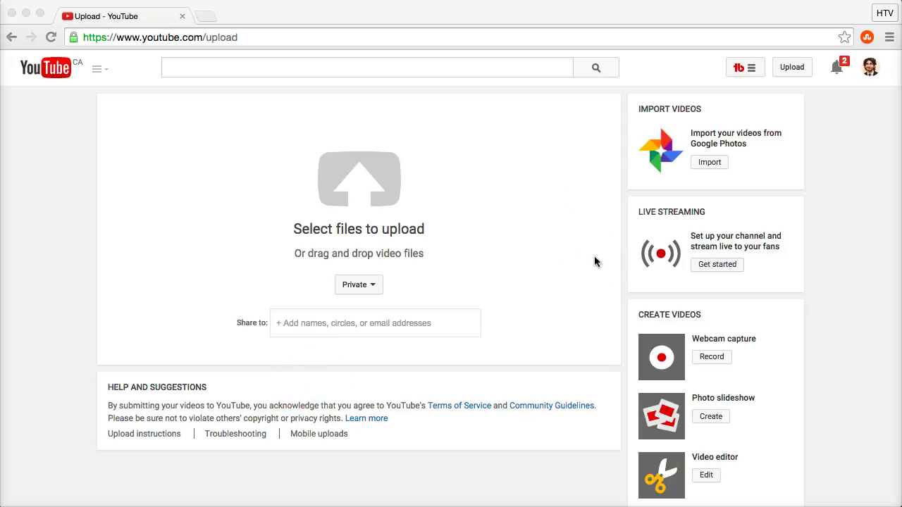
- Bring up the file picker showing the Uploads folder's three MP4 videos
{"action": "left_click", "coordinate": [536, 228]}
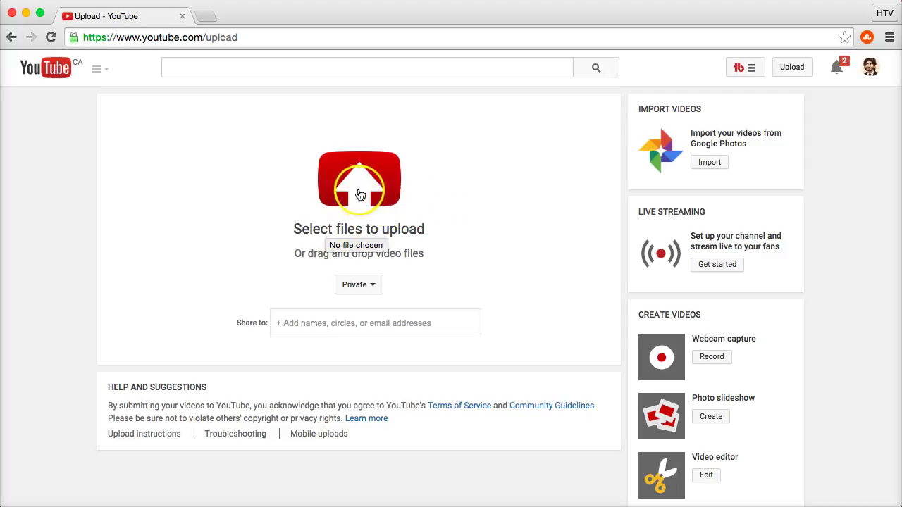
{"action": "left_click", "coordinate": [381, 189]}
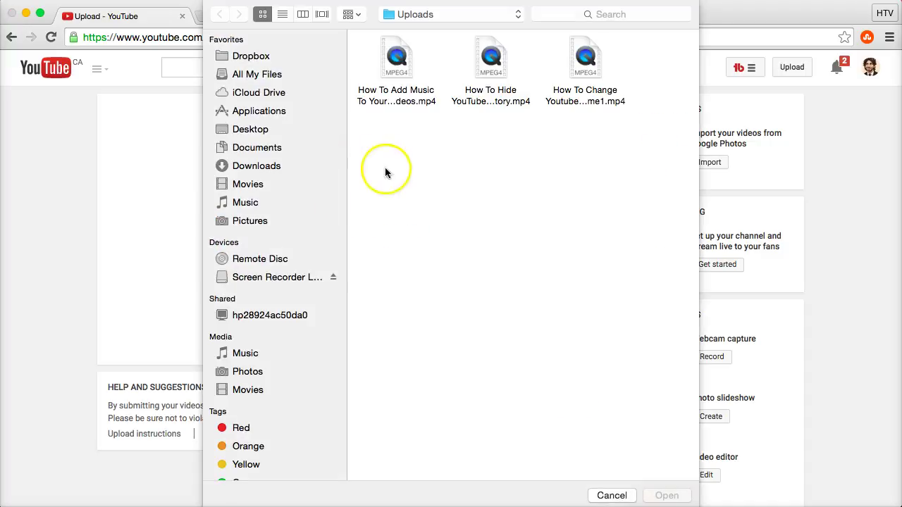
{"action": "mouse_move", "coordinate": [395, 58]}
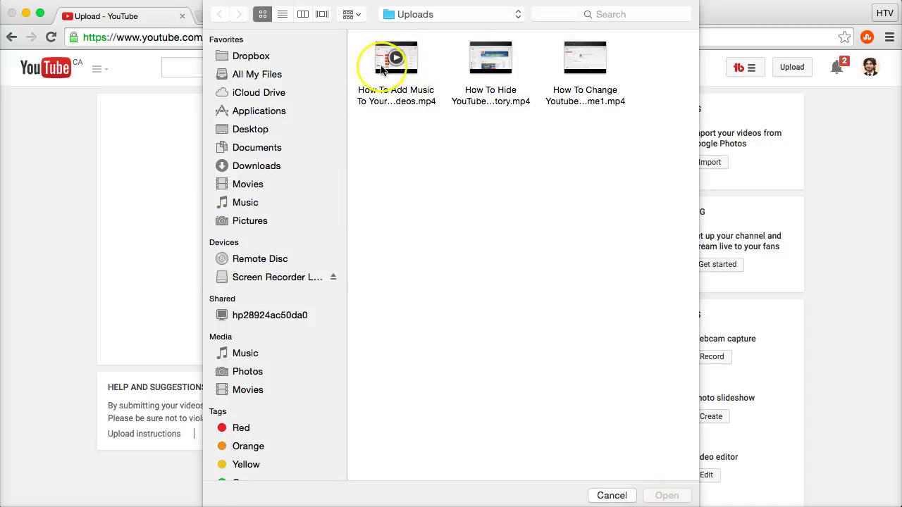
- Upload 'How To Add Music To Your YouTube Videos' and check its visibility options
{"action": "double_click", "coordinate": [385, 62]}
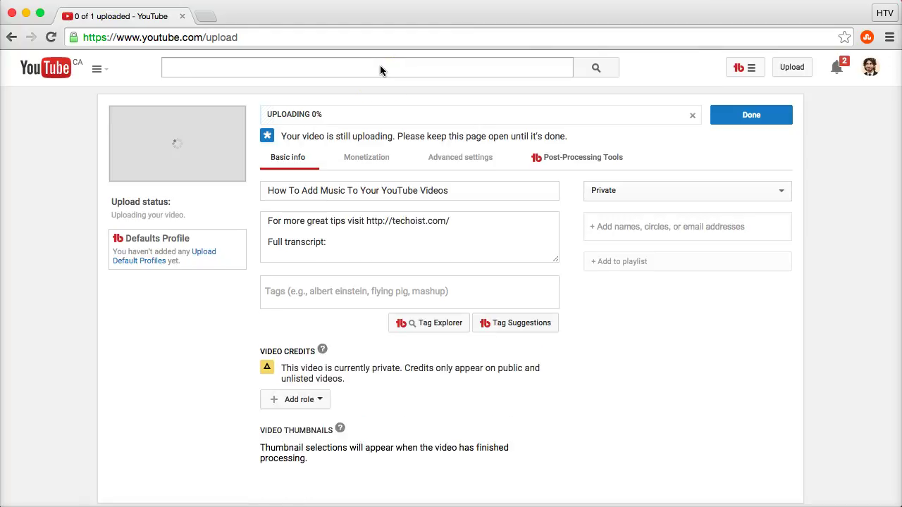
{"action": "left_click", "coordinate": [455, 188]}
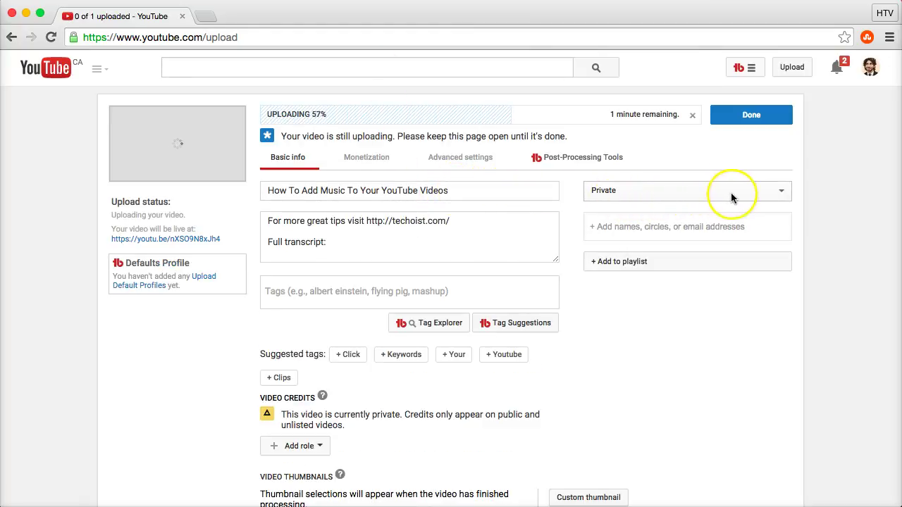
{"action": "left_click", "coordinate": [636, 190]}
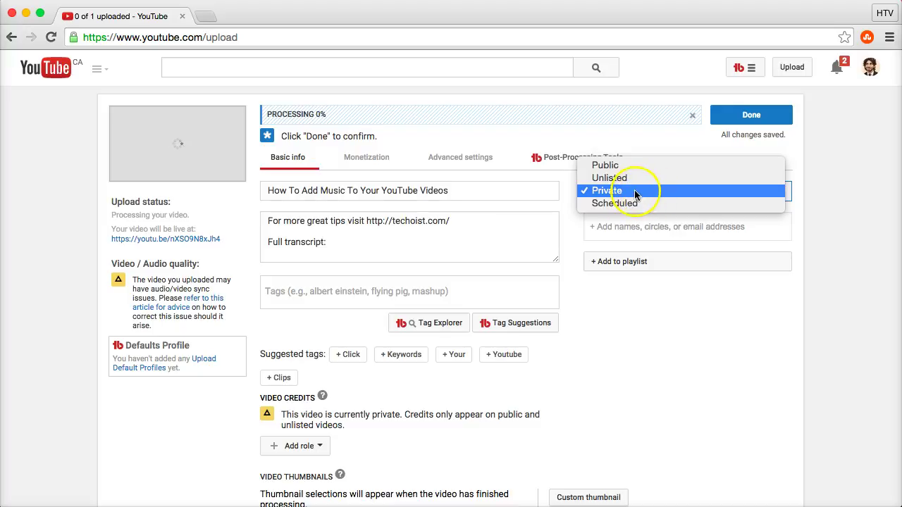
- Keep visibility Private and finish the upload to reach the Upload complete summary
{"action": "left_click", "coordinate": [636, 192]}
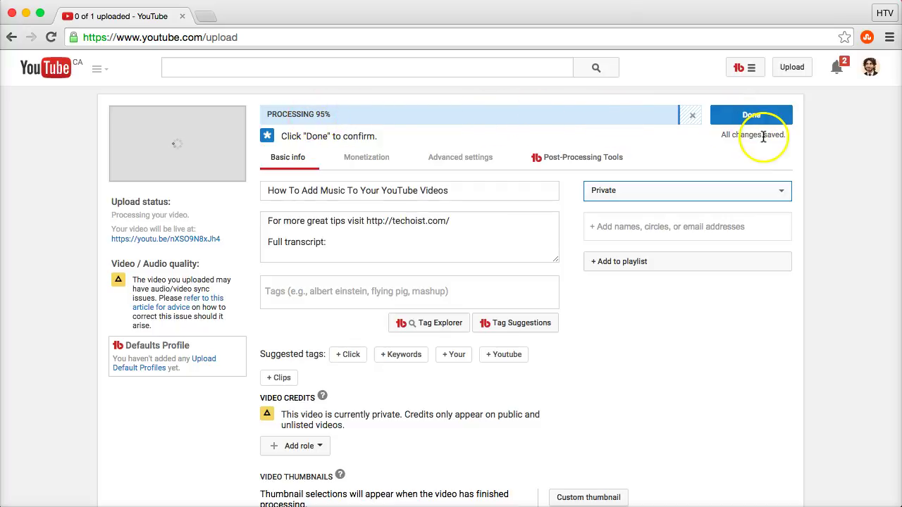
{"action": "left_click", "coordinate": [740, 117]}
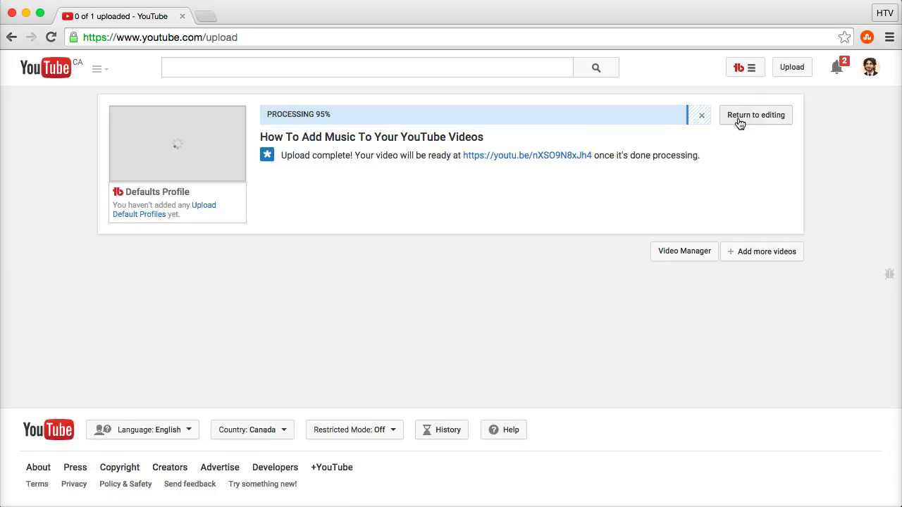
- Go to Video Manager and edit 'How To Add Music To Your YouTube Videos'
{"action": "left_click", "coordinate": [702, 158]}
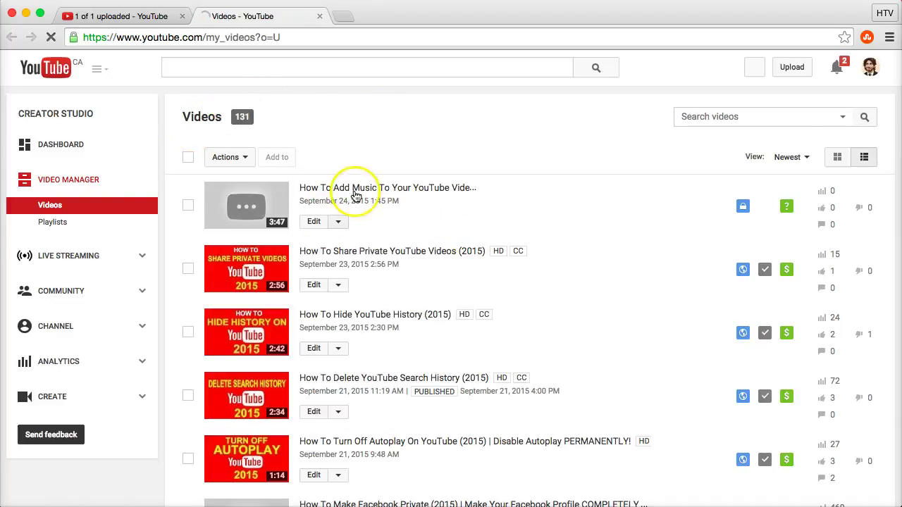
{"action": "left_click", "coordinate": [353, 189]}
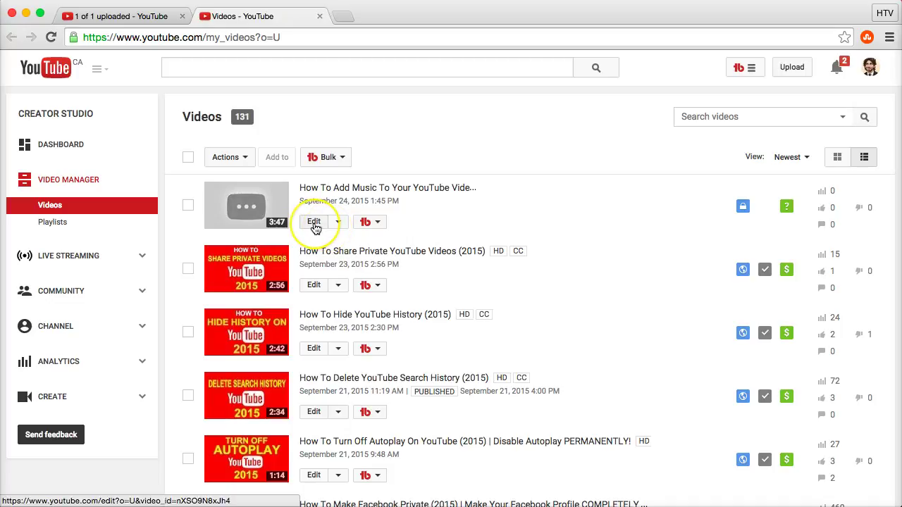
{"action": "left_click", "coordinate": [314, 226]}
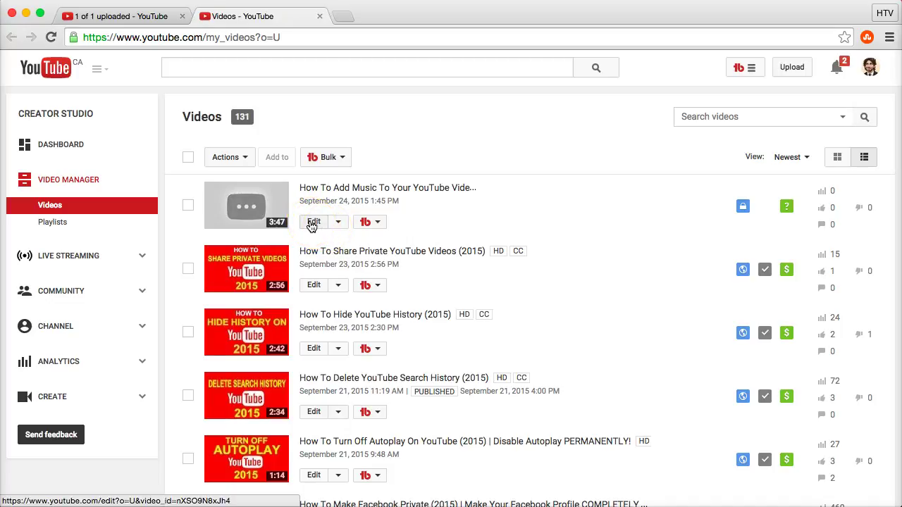
{"action": "left_click", "coordinate": [312, 224]}
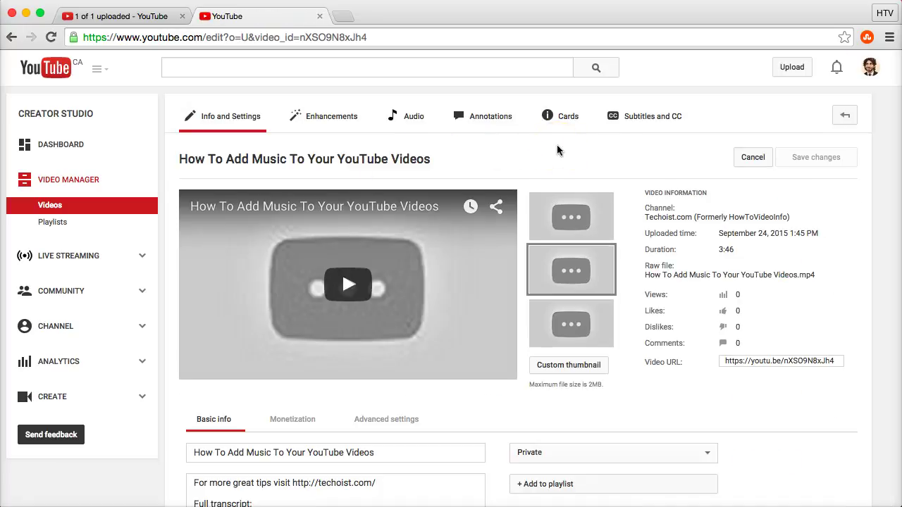
{"action": "left_click", "coordinate": [606, 153]}
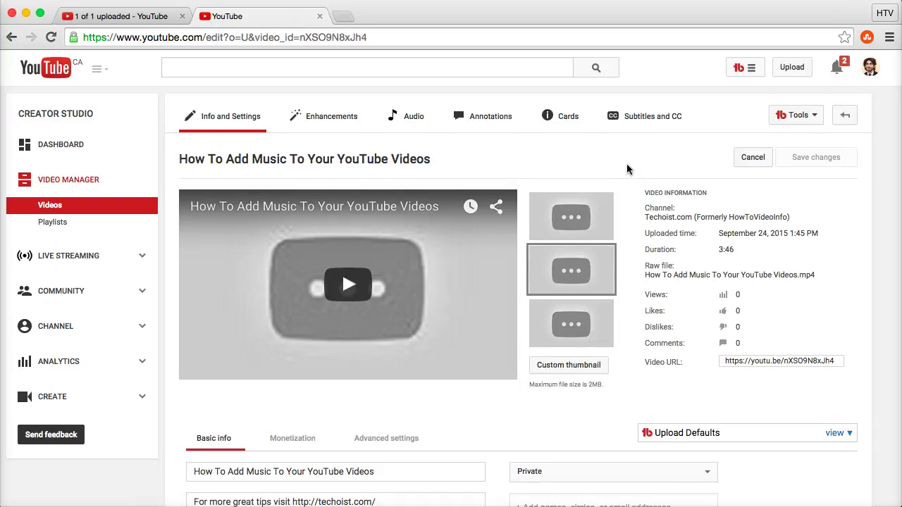
{"action": "scroll", "coordinate": [627, 167], "scroll_direction": "down", "scroll_amount": 2}
{"action": "scroll", "coordinate": [627, 165], "scroll_direction": "down", "scroll_amount": 1}
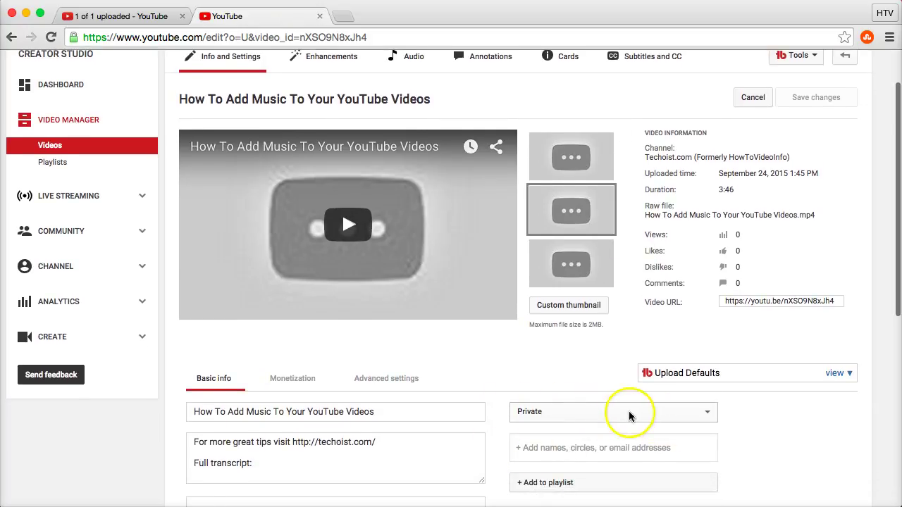
{"action": "scroll", "coordinate": [630, 419], "scroll_direction": "down", "scroll_amount": 5}
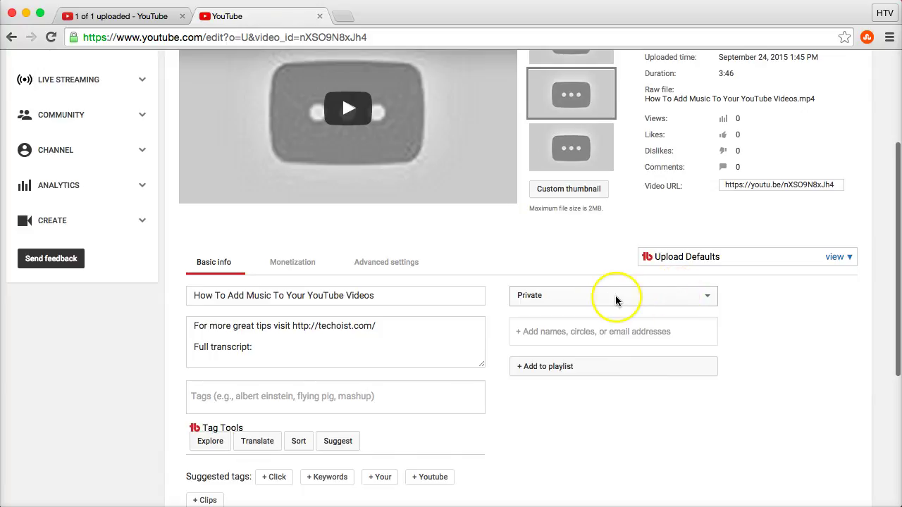
{"action": "left_click", "coordinate": [572, 299]}
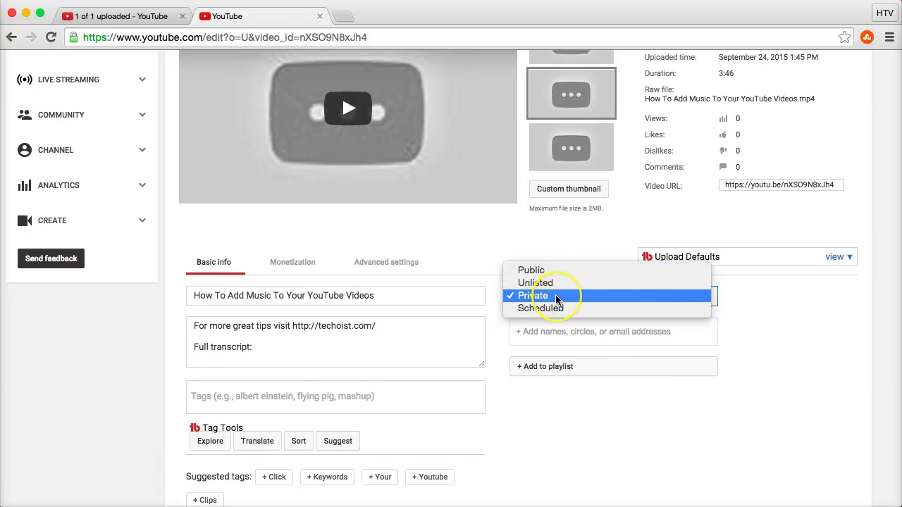
{"action": "left_click_drag", "start_coordinate": [555, 295], "coordinate": [566, 310]}
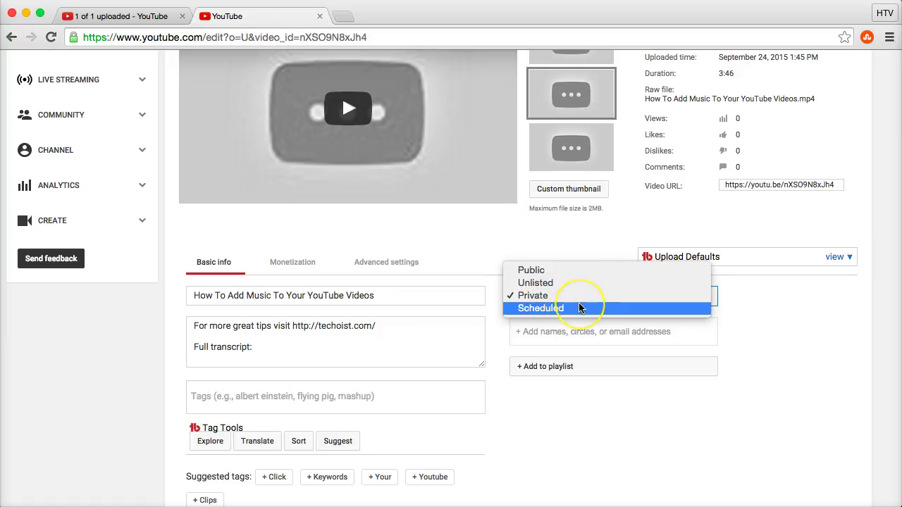
{"action": "mouse_move", "coordinate": [625, 262]}
{"action": "left_mouse_down"}
{"action": "mouse_move", "coordinate": [561, 301]}
{"action": "mouse_move", "coordinate": [746, 295]}
{"action": "left_mouse_up"}
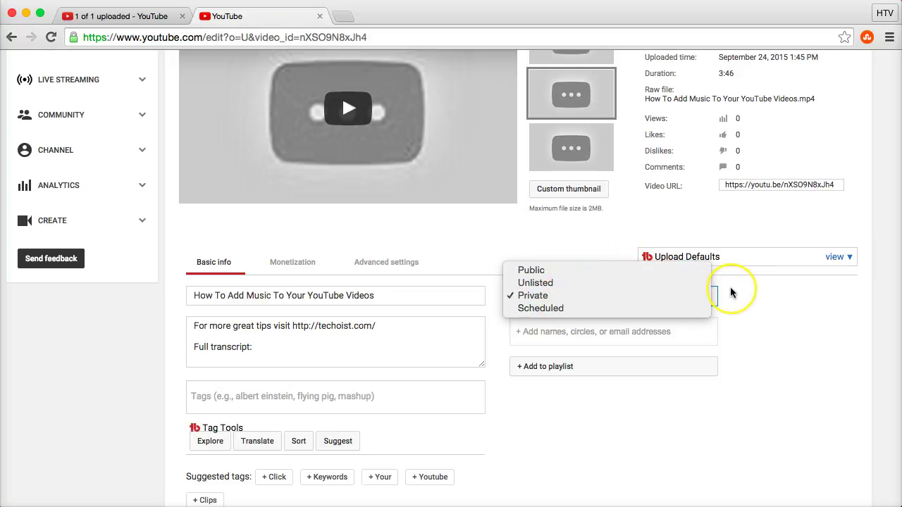
{"action": "left_click_drag", "start_coordinate": [731, 293], "coordinate": [730, 293]}
{"action": "mouse_move", "coordinate": [534, 296]}
{"action": "left_mouse_down"}
{"action": "mouse_move", "coordinate": [797, 318]}
{"action": "mouse_move", "coordinate": [772, 303]}
{"action": "left_mouse_up"}
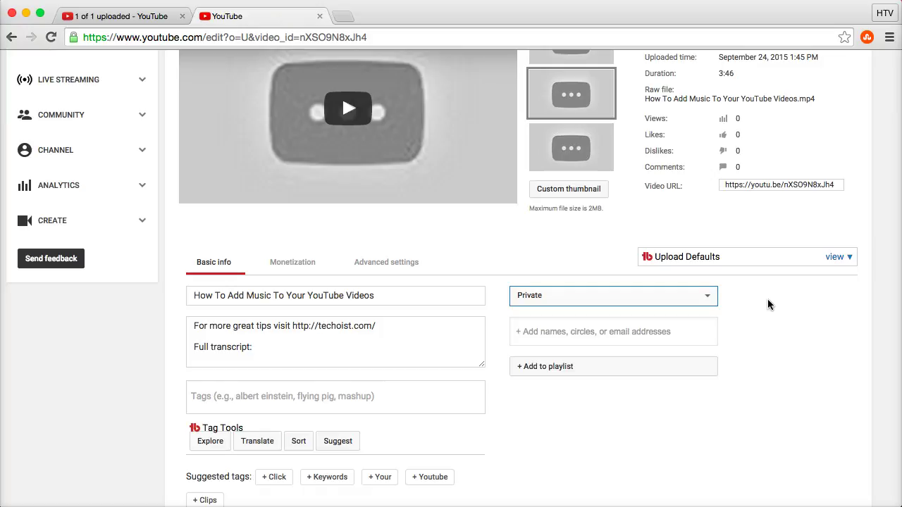
{"action": "scroll", "coordinate": [768, 299], "scroll_direction": "up", "scroll_amount": 5}
{"action": "mouse_move", "coordinate": [810, 158]}
{"action": "left_mouse_down"}
{"action": "mouse_move", "coordinate": [819, 280]}
{"action": "mouse_move", "coordinate": [817, 187]}
{"action": "left_mouse_up"}
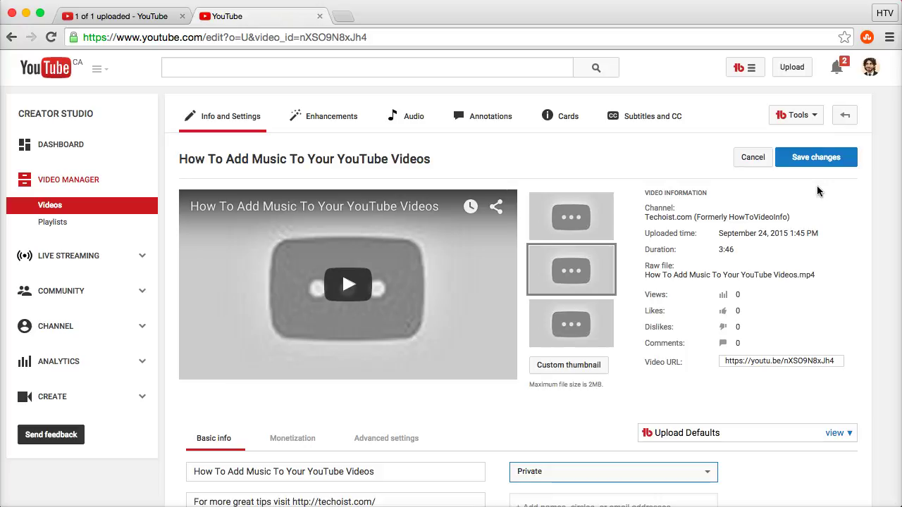
{"action": "scroll", "coordinate": [817, 185], "scroll_direction": "down", "scroll_amount": 3}
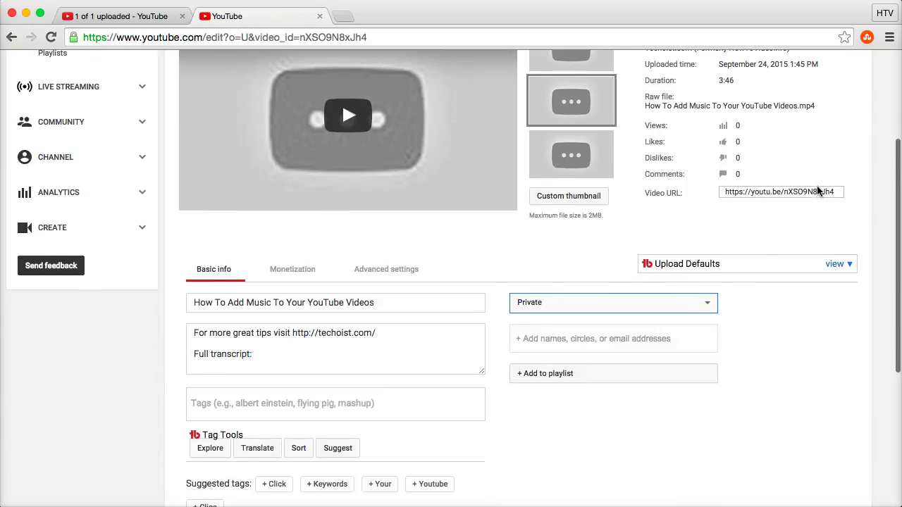
{"action": "left_click", "coordinate": [553, 338]}
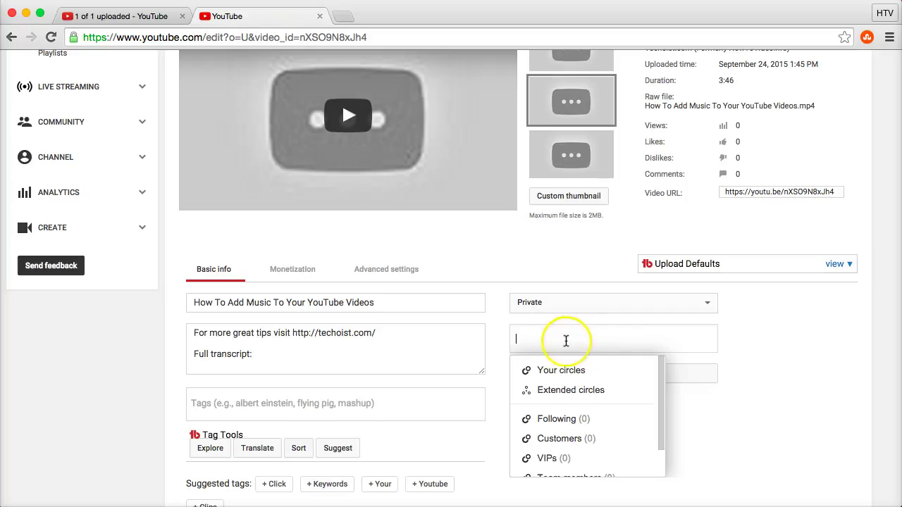
{"action": "left_click", "coordinate": [740, 340]}
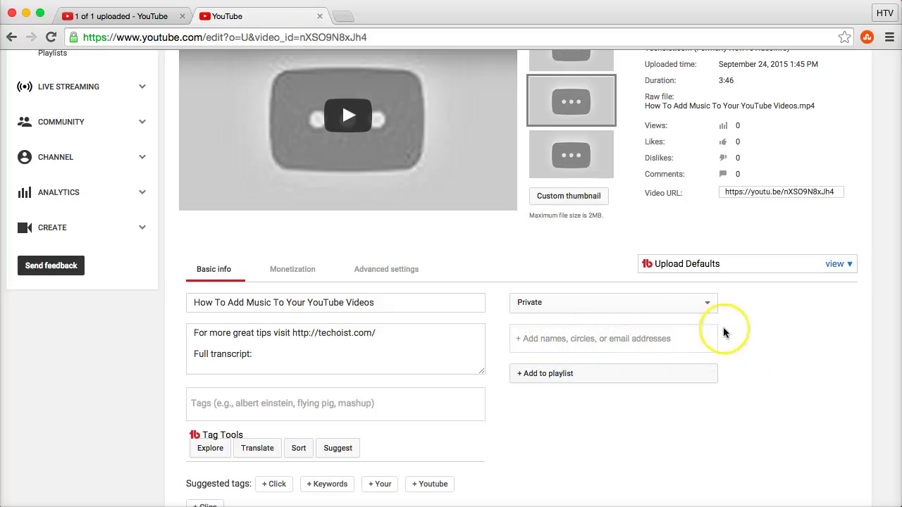
{"action": "scroll", "coordinate": [746, 309], "scroll_direction": "up", "scroll_amount": 3}
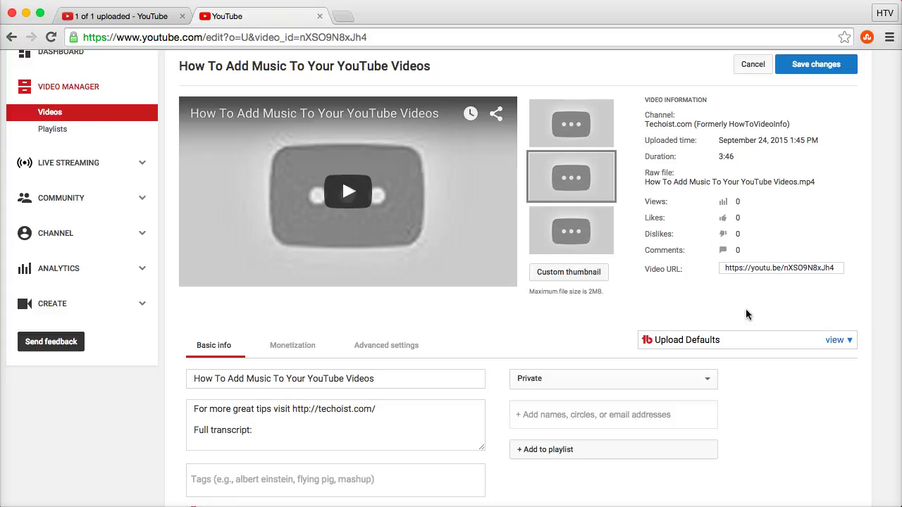
{"action": "left_click", "coordinate": [62, 339]}
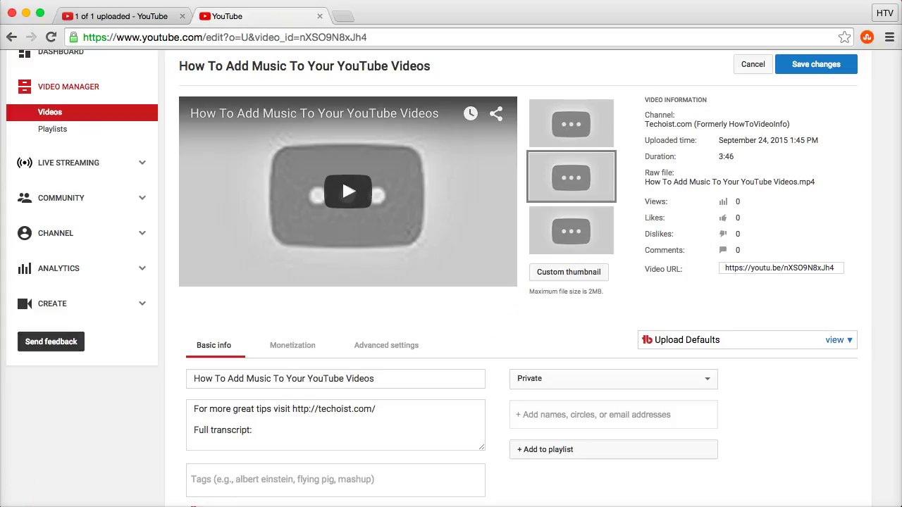